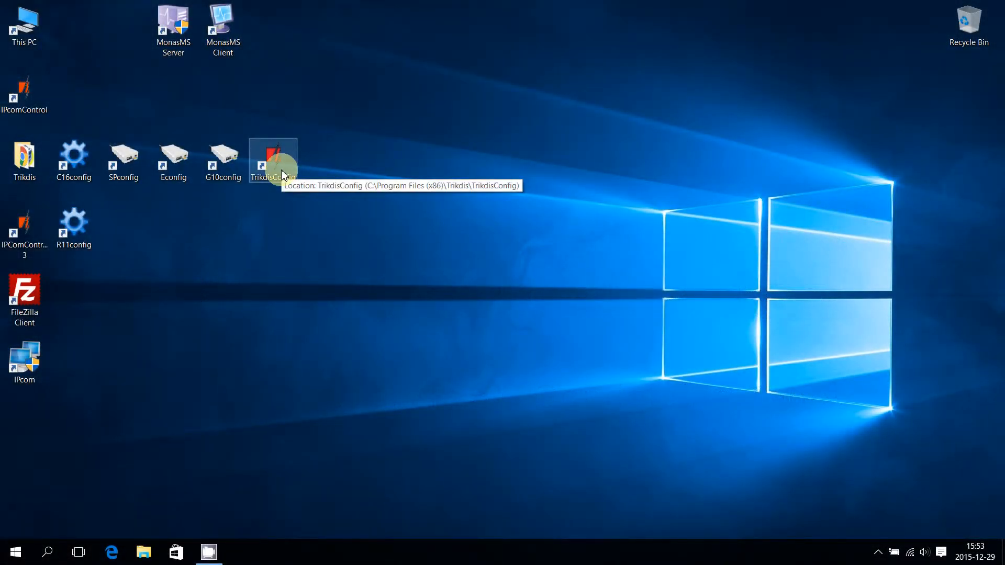
# - Launch TrikdisConfig, read the SP231 panel's settings and show the Zones table
pyautogui.doubleClick(282, 175)
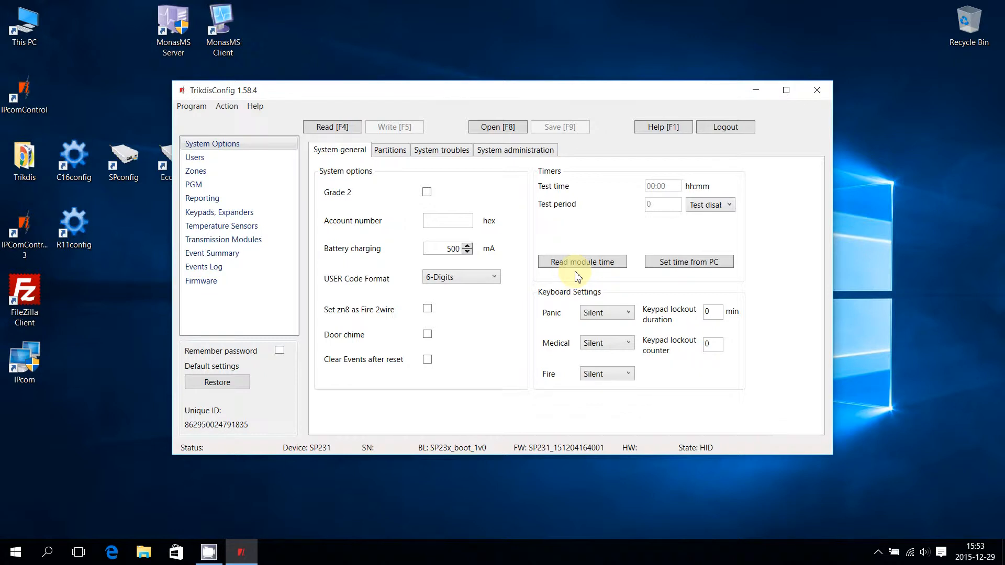
pyautogui.click(325, 129)
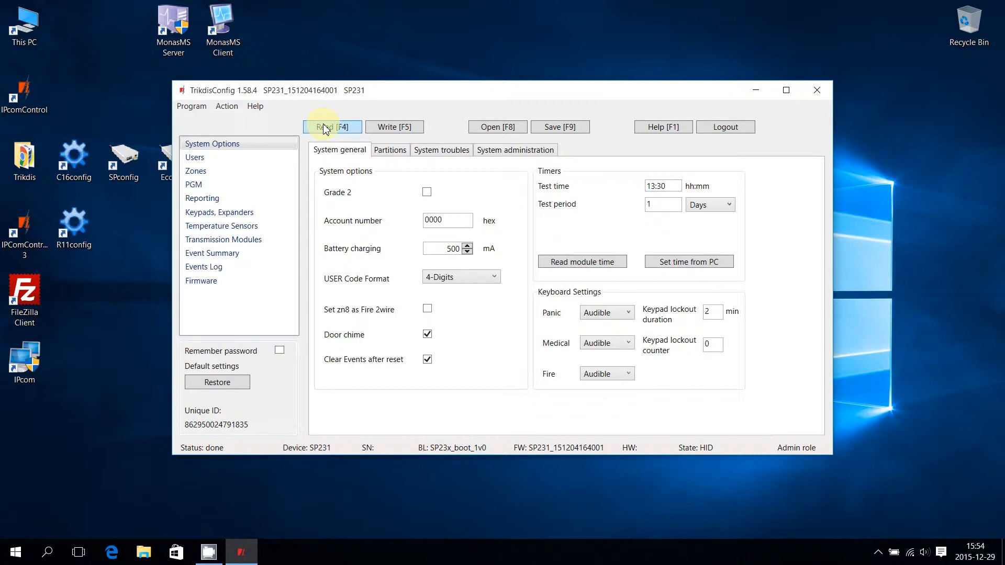
pyautogui.click(209, 173)
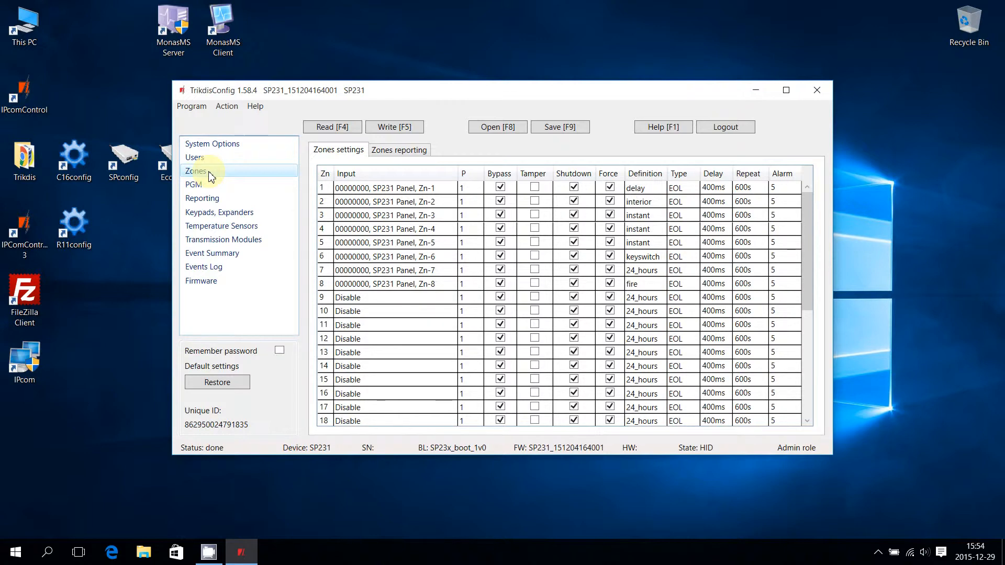
# - Select zone 2's row in the zones table
pyautogui.click(358, 205)
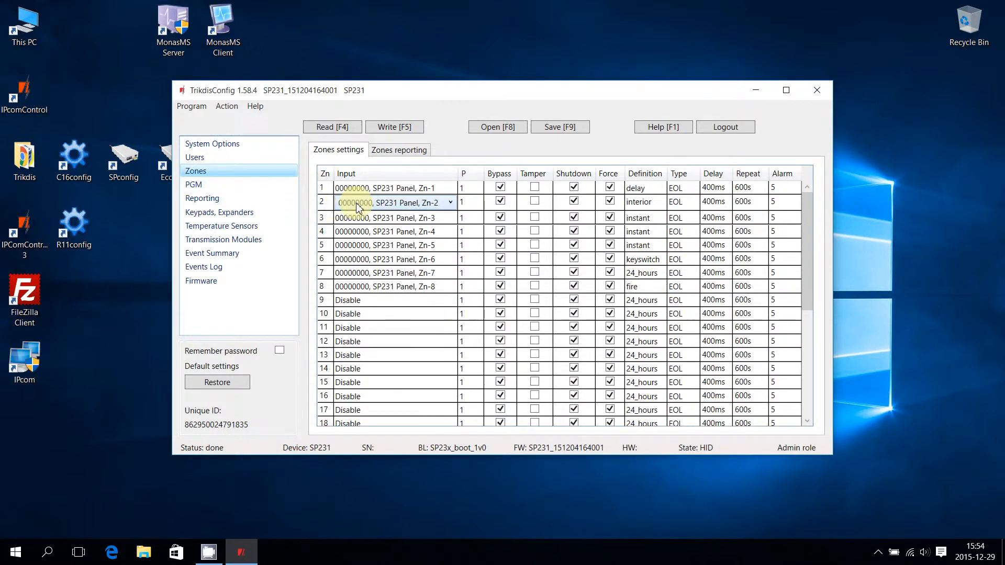
# - In zone 2's settings dialog, assign partition 3 and definition instant
pyautogui.doubleClick(358, 205)
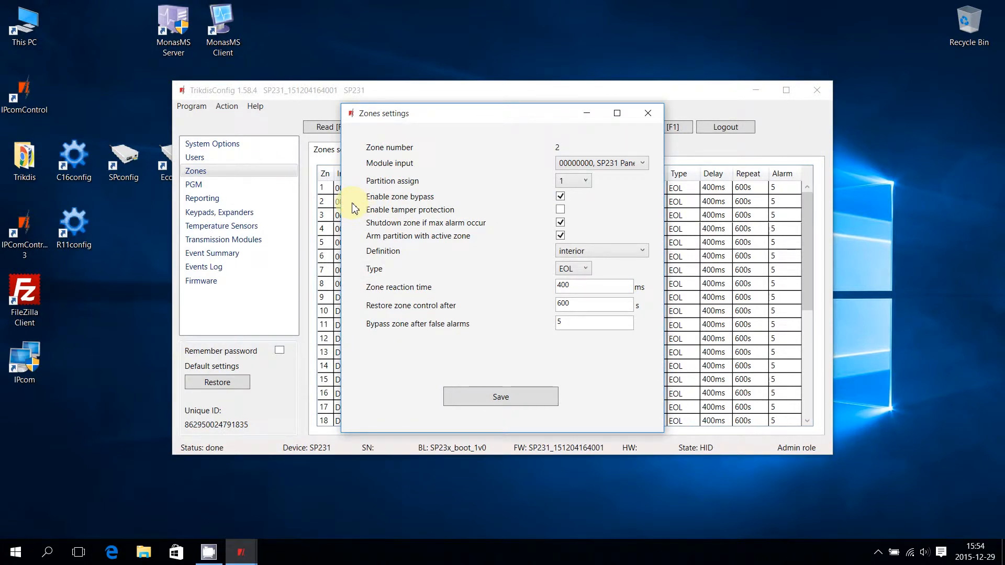
pyautogui.click(567, 183)
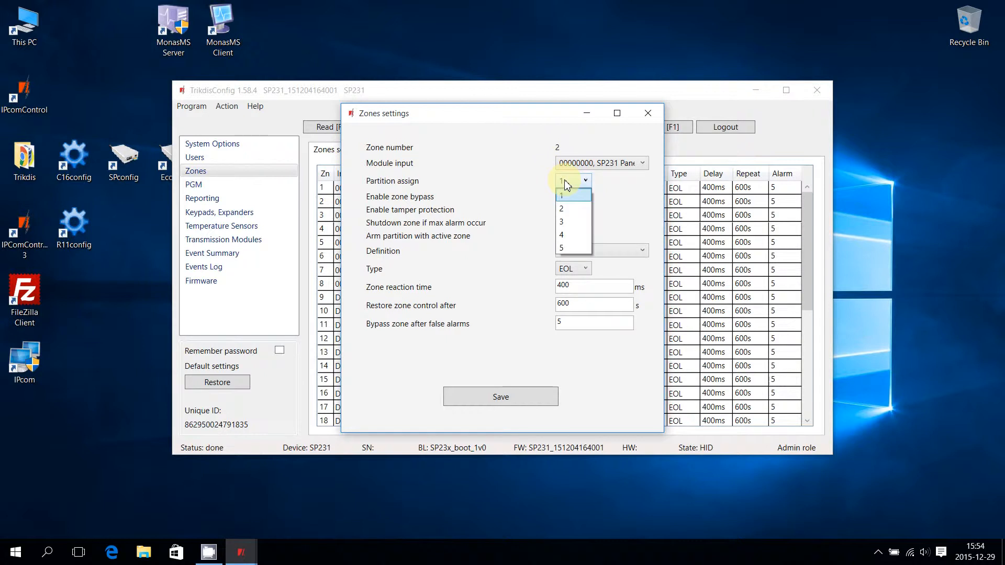
pyautogui.click(576, 222)
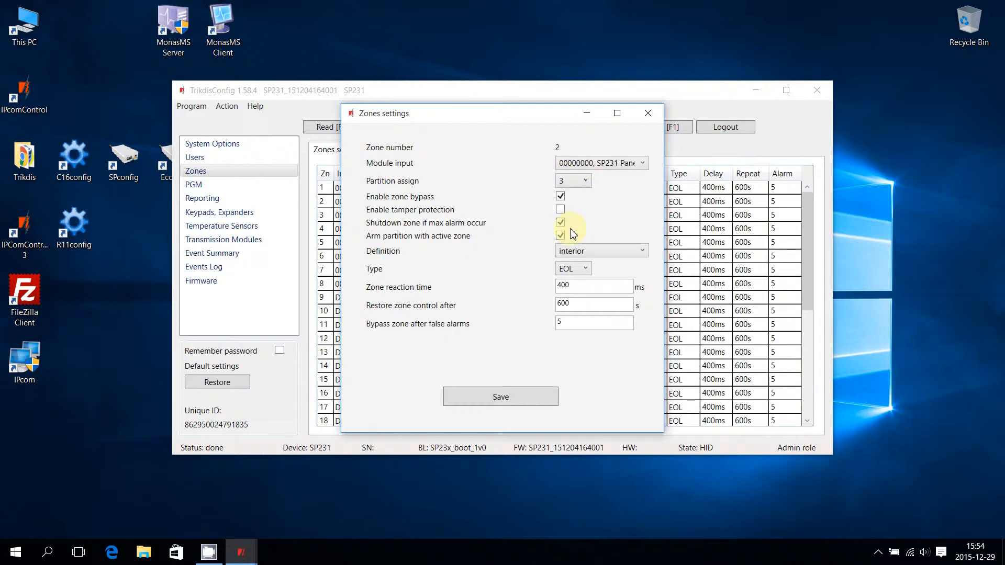
pyautogui.click(588, 252)
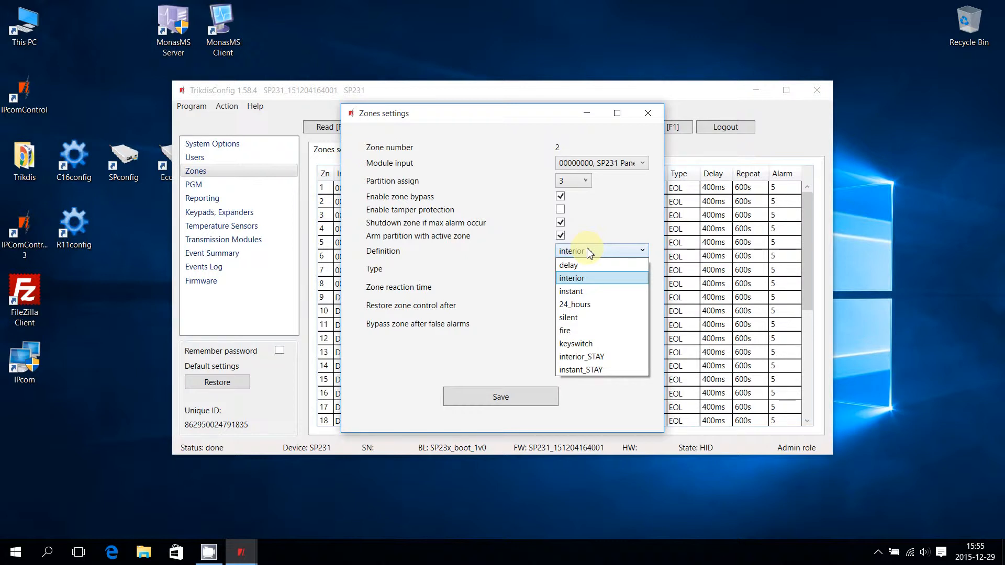
pyautogui.click(582, 290)
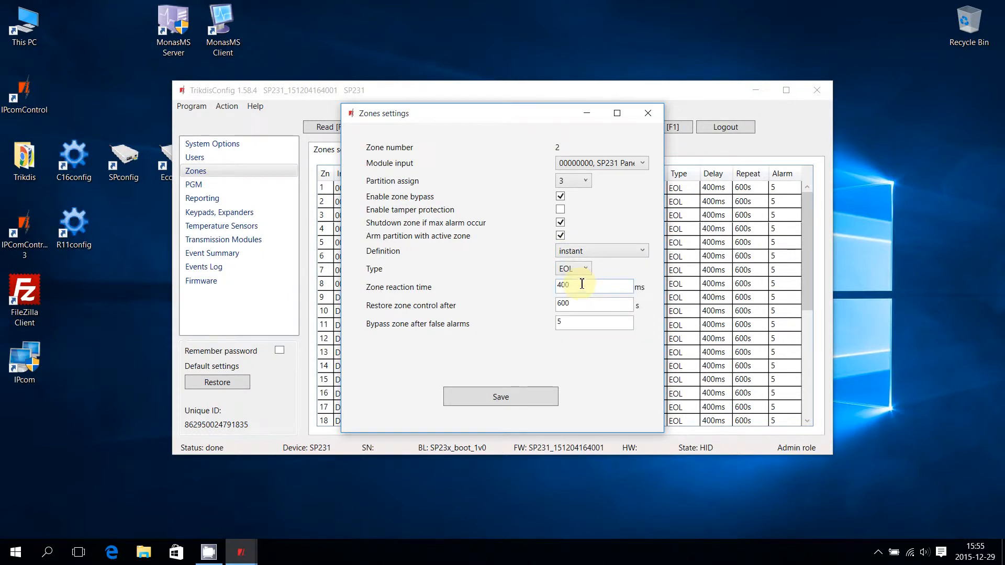
# - Keep zone 2's type as EOL and save, so the table shows partition 3, instant
pyautogui.click(581, 274)
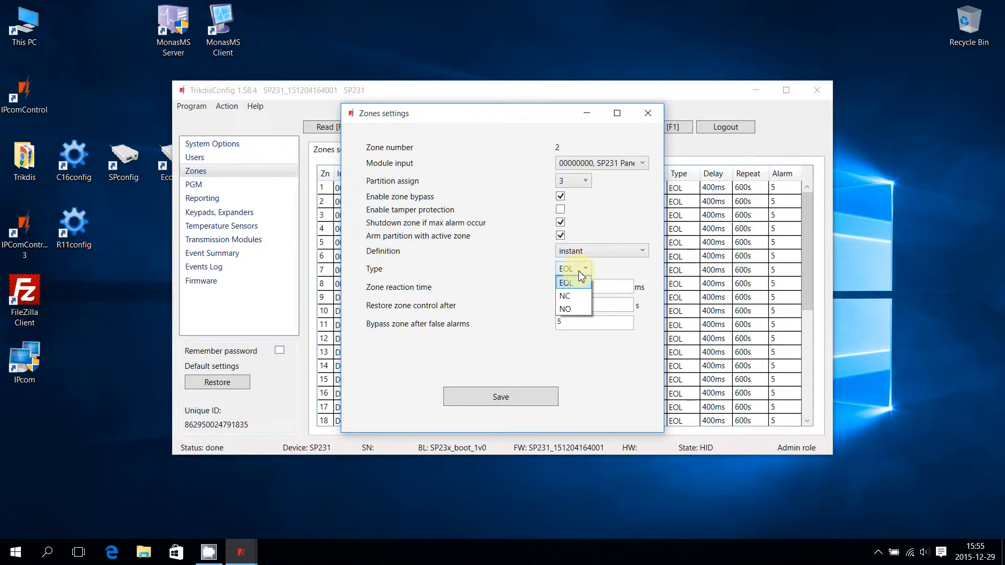
pyautogui.click(580, 280)
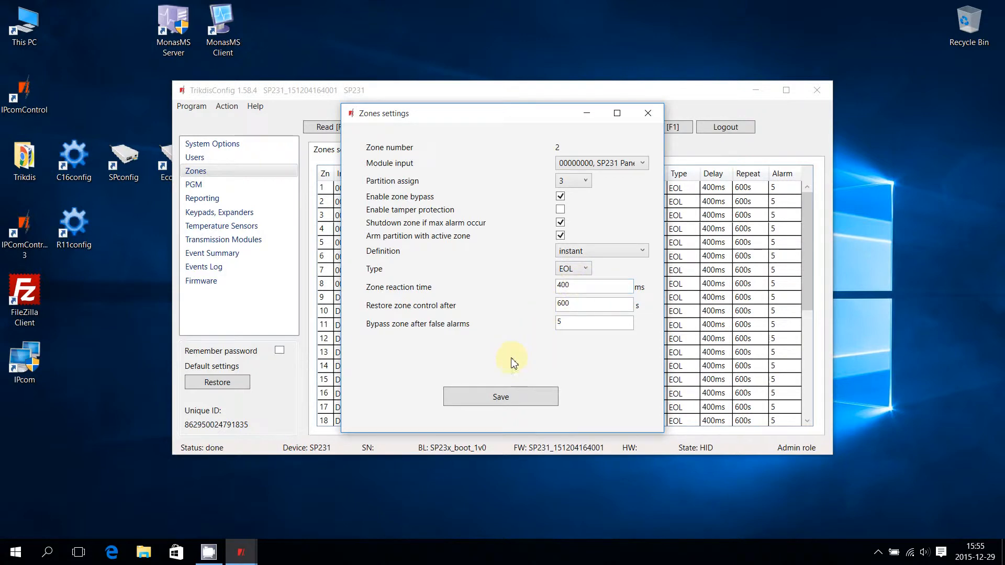
pyautogui.click(516, 397)
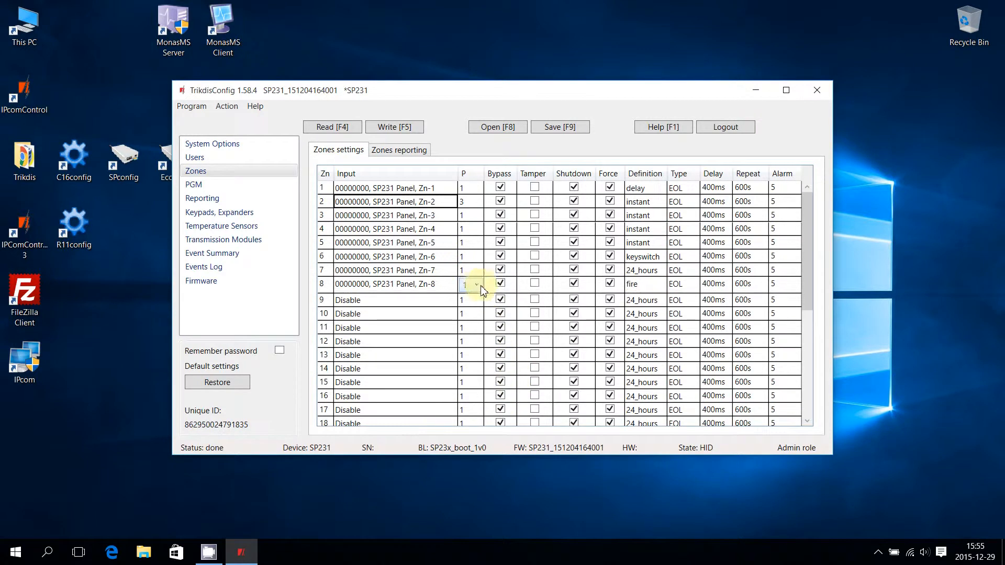
pyautogui.click(478, 271)
# - Set zone 7 to partition 5 with an interior definition
pyautogui.click(477, 272)
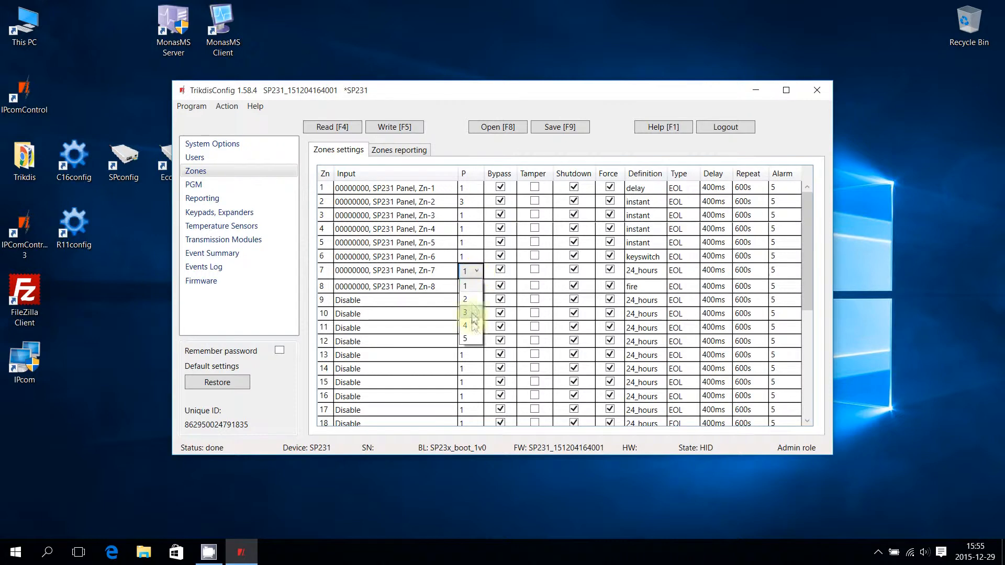
pyautogui.click(474, 340)
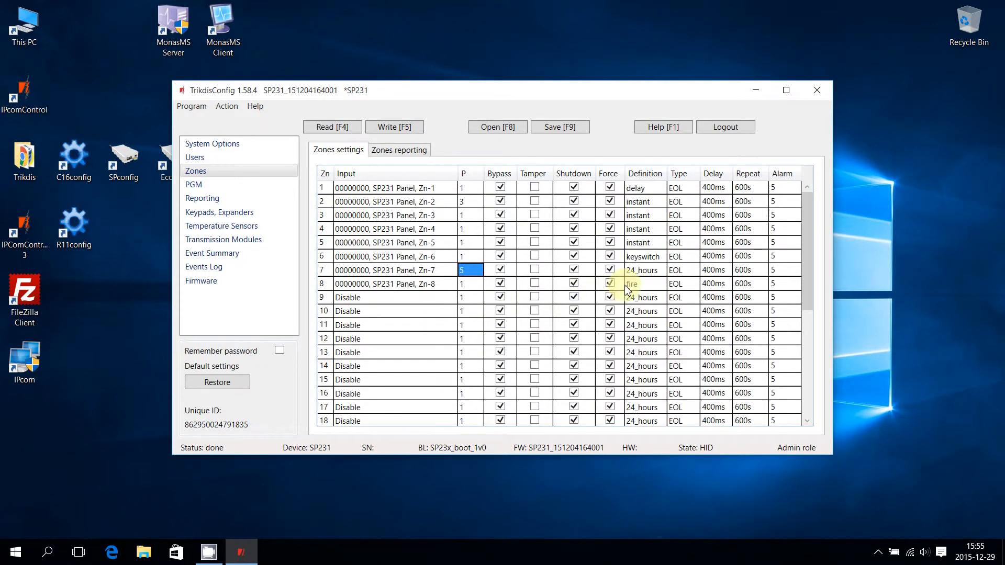
pyautogui.click(650, 271)
pyautogui.click(657, 272)
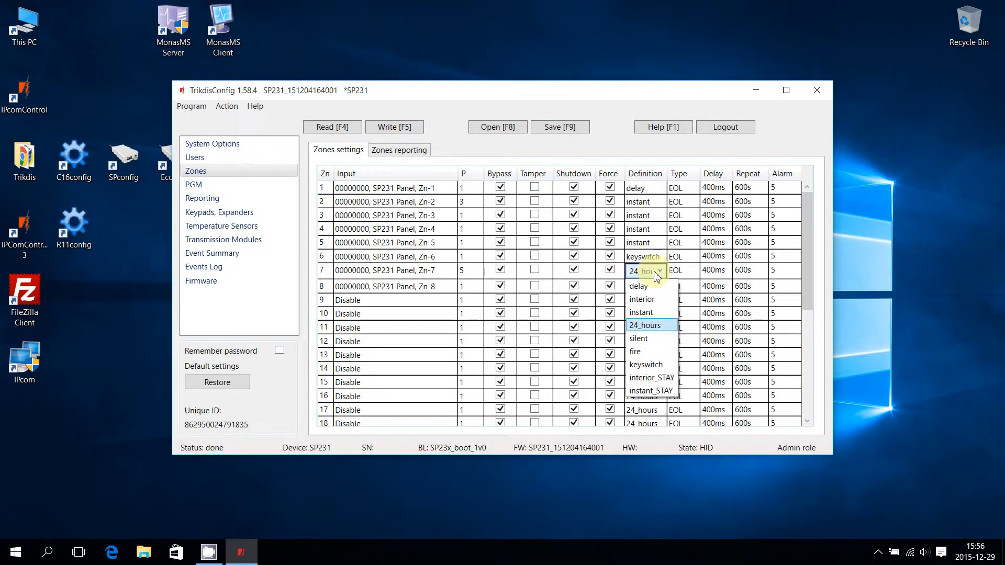
pyautogui.click(651, 301)
# - Review zone 9's input choices and leave it disabled
pyautogui.click(612, 297)
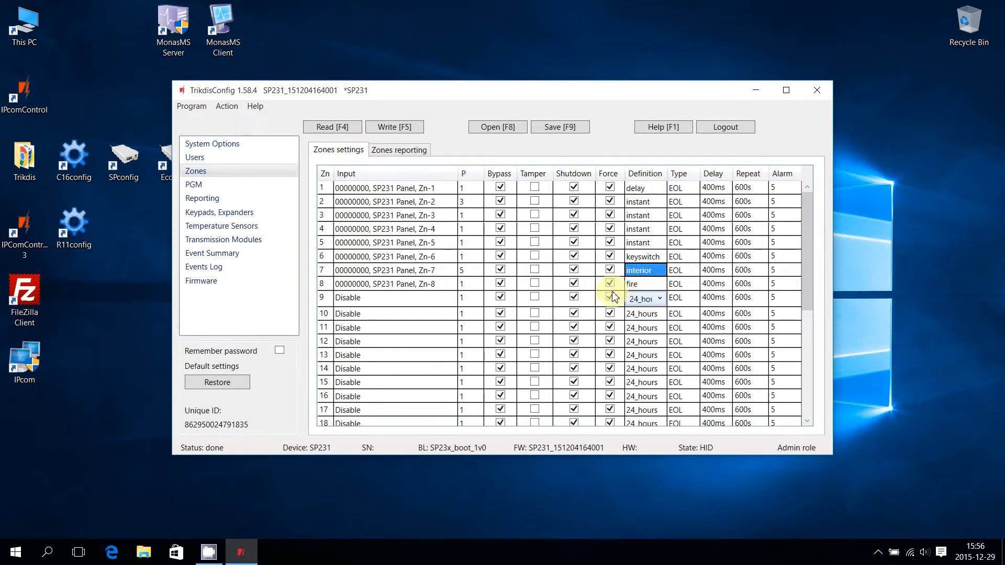
pyautogui.click(443, 300)
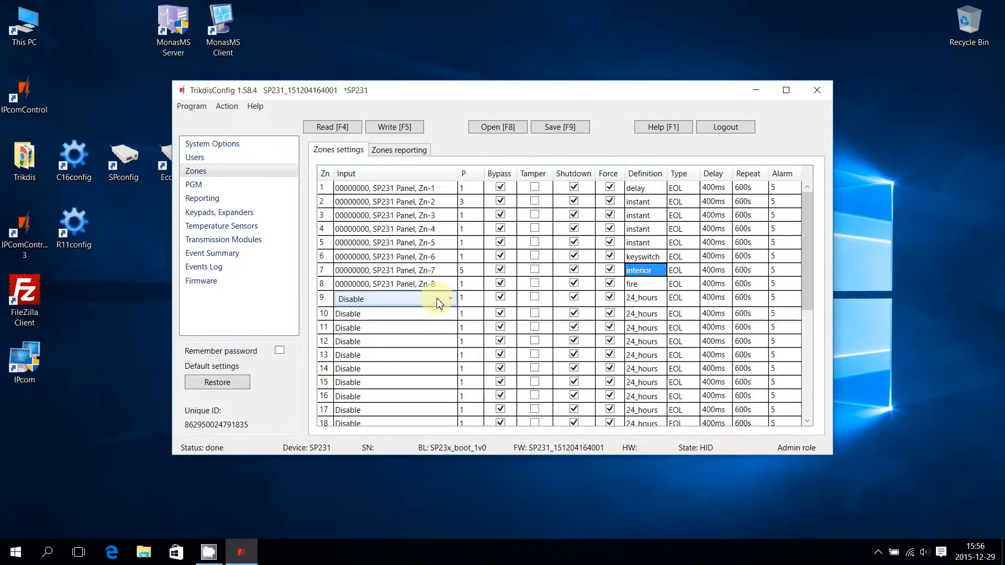
pyautogui.click(439, 303)
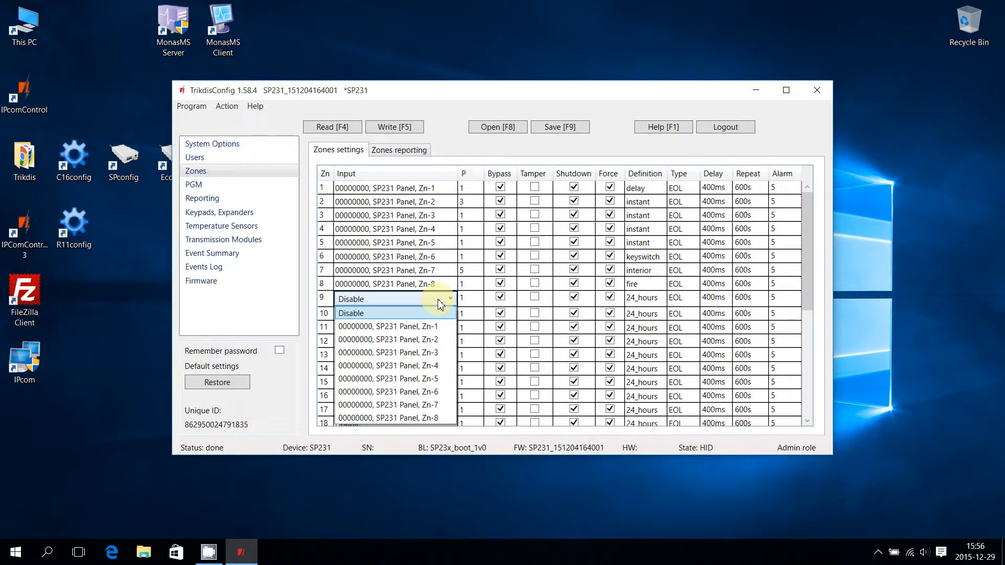
pyautogui.click(439, 303)
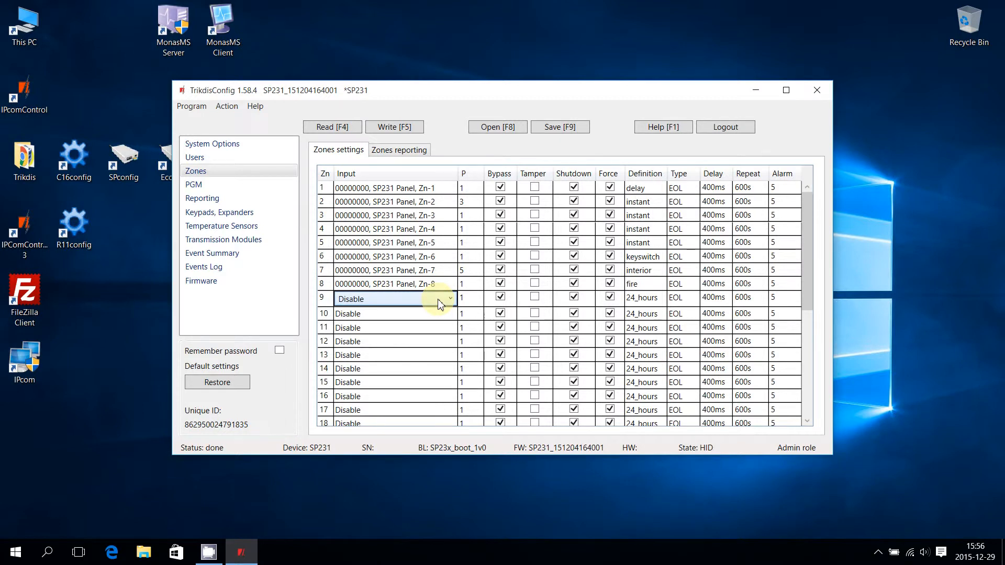
pyautogui.press('Escape')
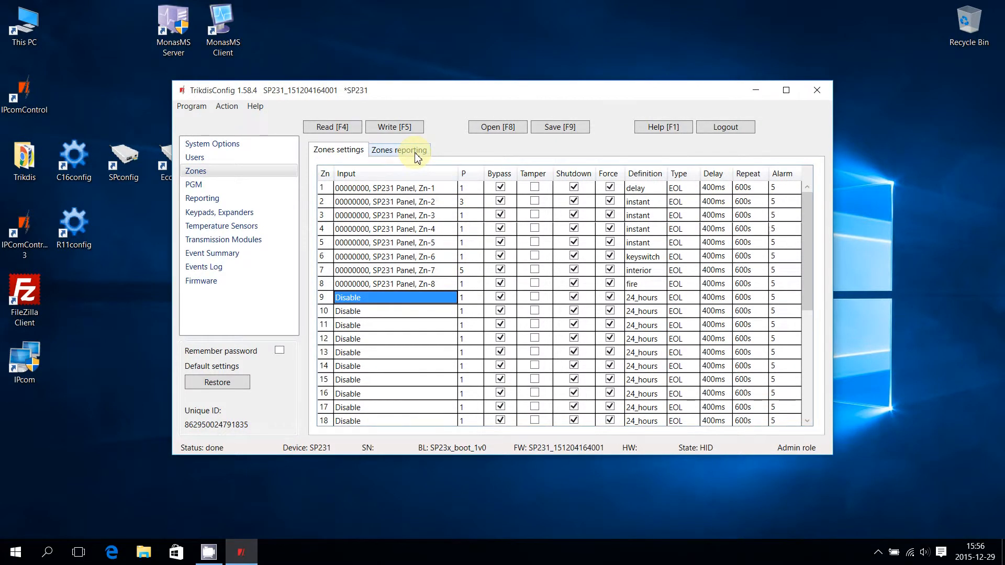
# - In Zones reporting, rename zone 1 to 'Entry door'
pyautogui.click(417, 158)
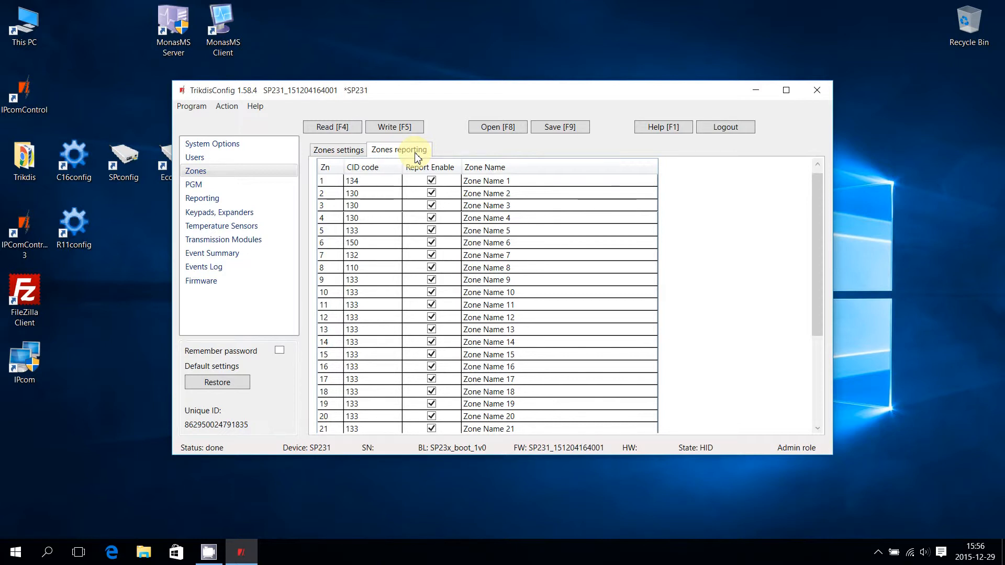
pyautogui.click(482, 181)
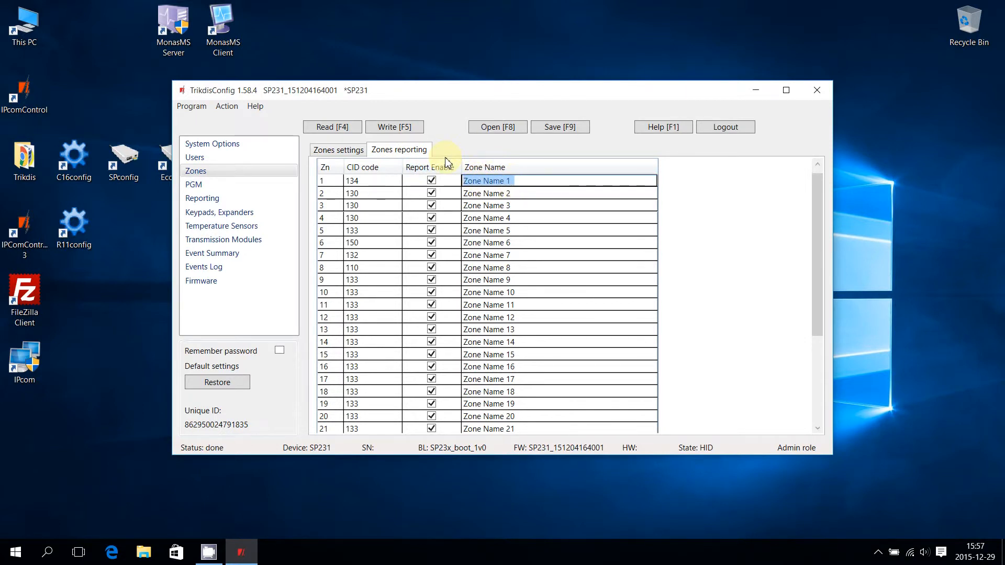
pyautogui.write('Entry')
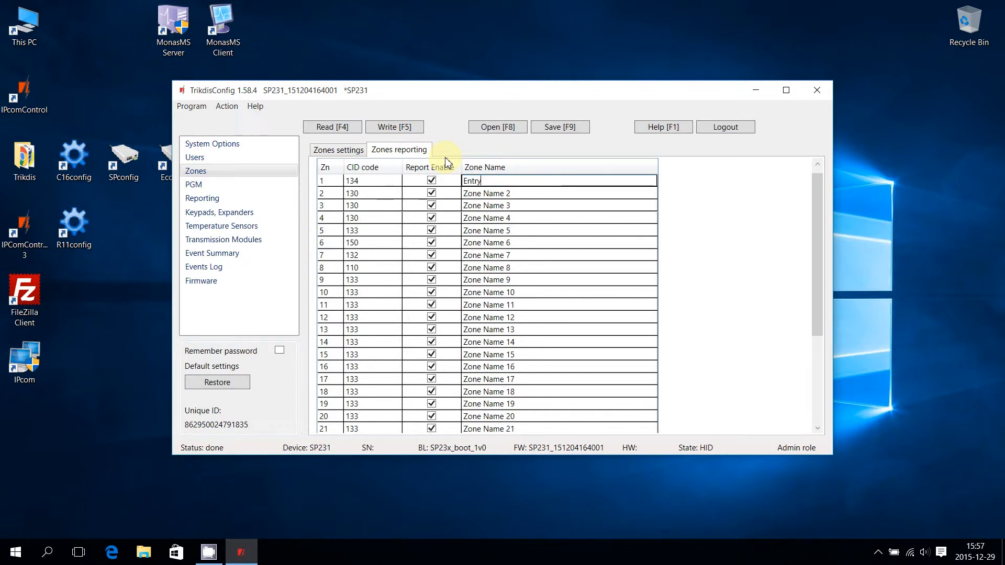
pyautogui.write(' door')
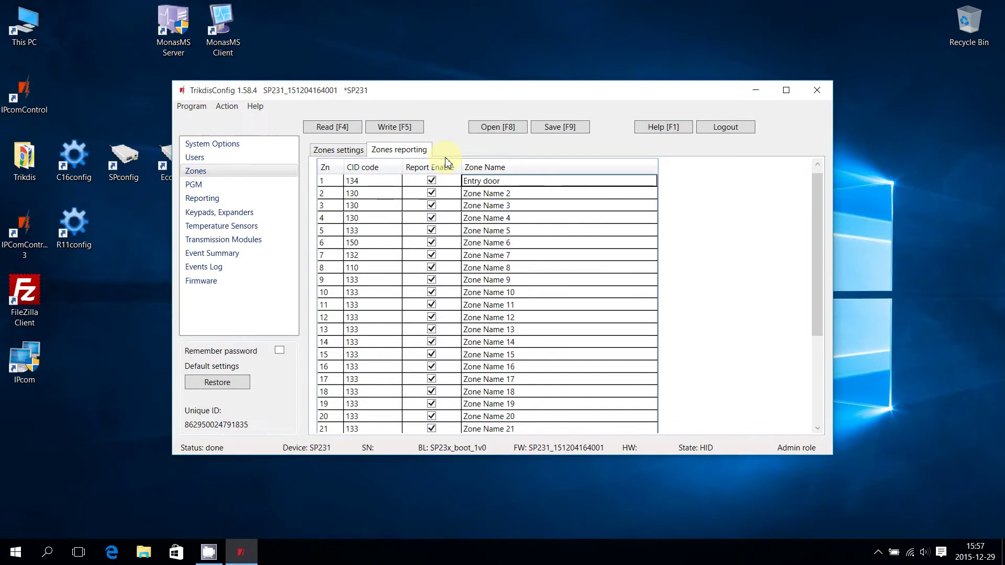
pyautogui.click(391, 181)
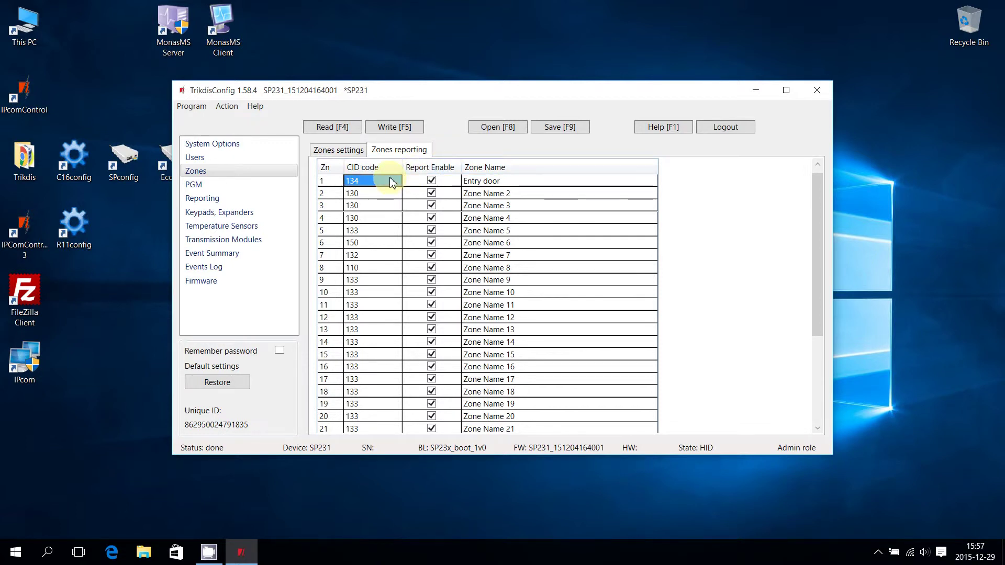
# - Write the configuration to the SP231 panel and return to the zone settings table
pyautogui.click(387, 133)
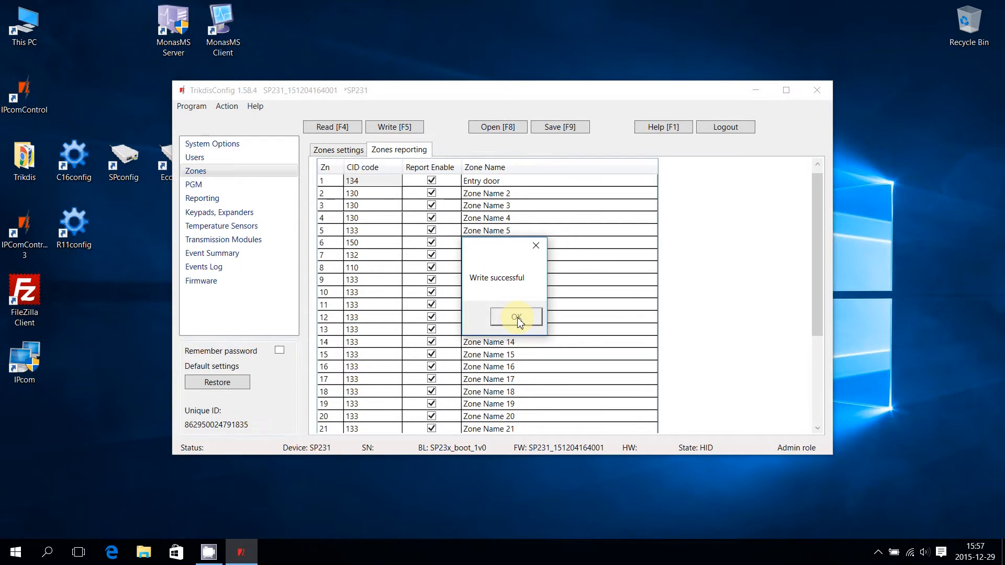
pyautogui.click(518, 322)
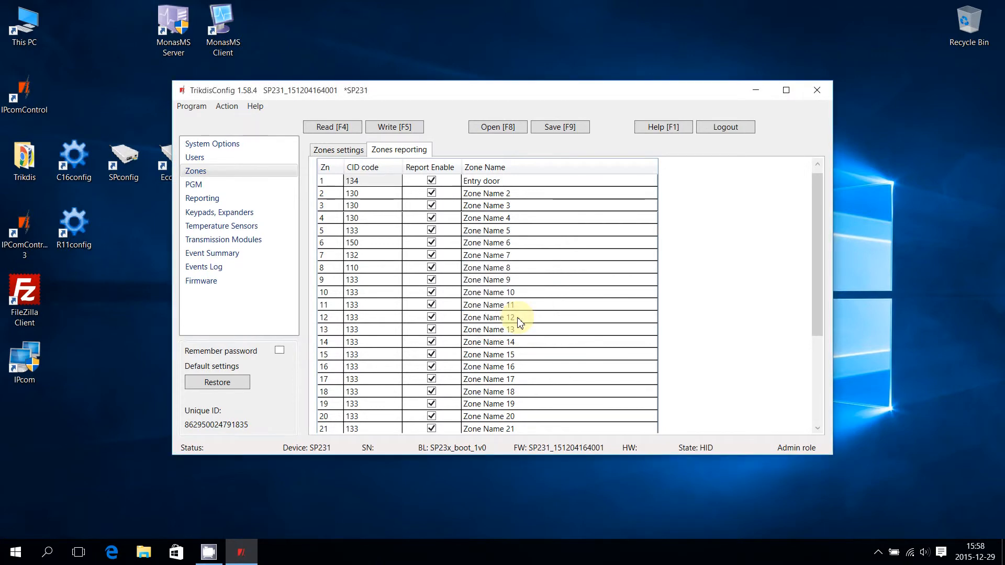
pyautogui.click(356, 157)
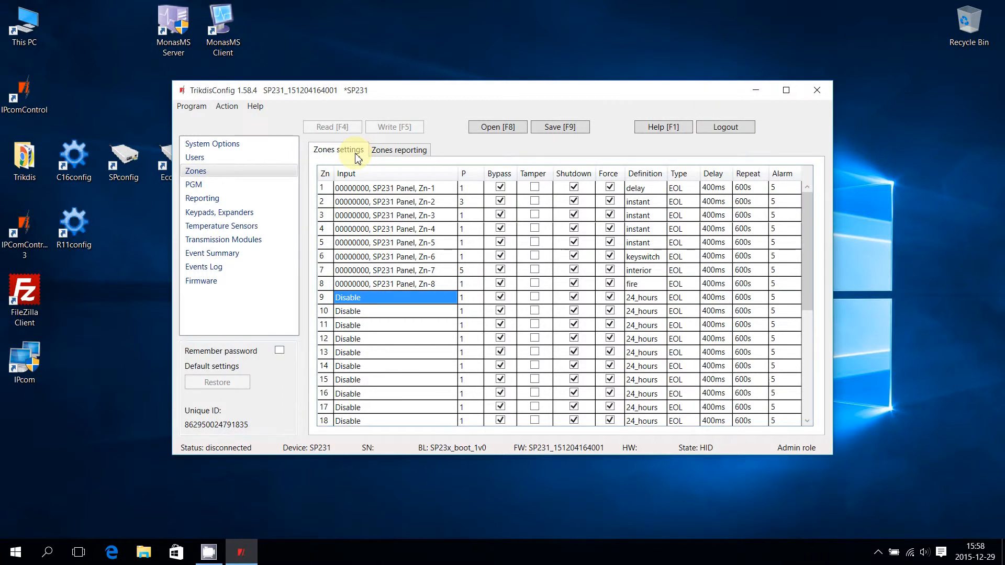
# - Log out of the panel, confirming despite the unsaved-parameters warning
pyautogui.click(717, 130)
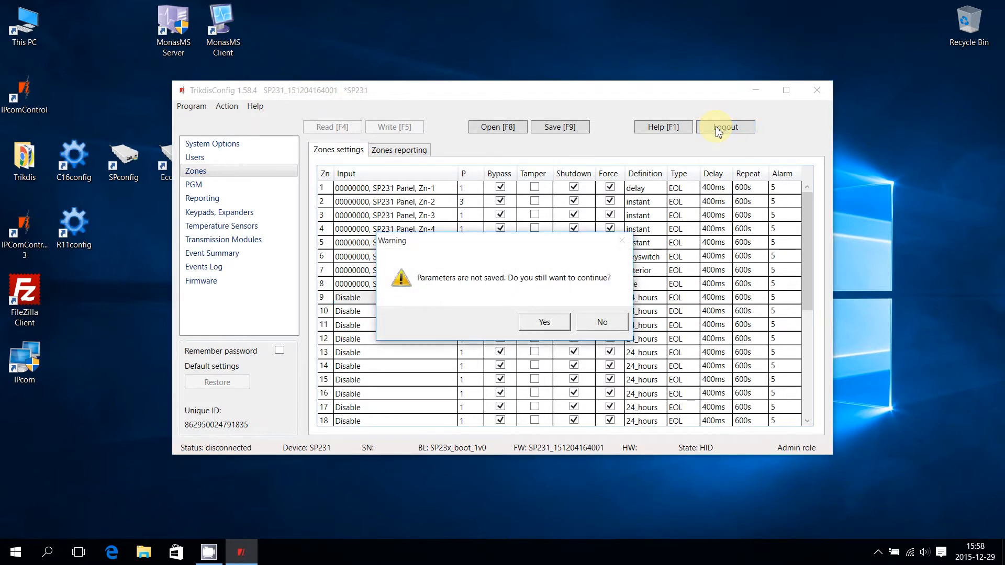
pyautogui.click(545, 324)
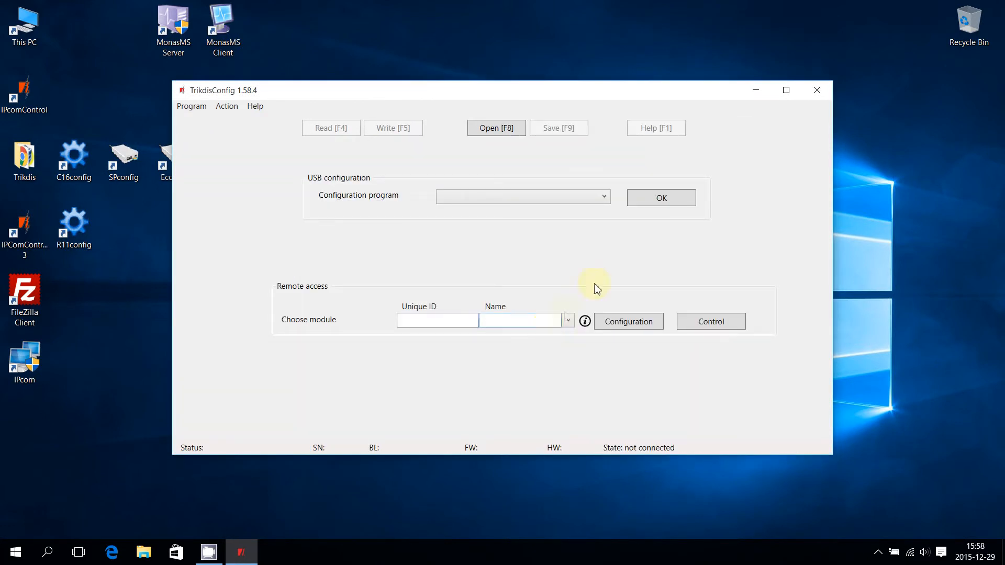
pyautogui.click(817, 92)
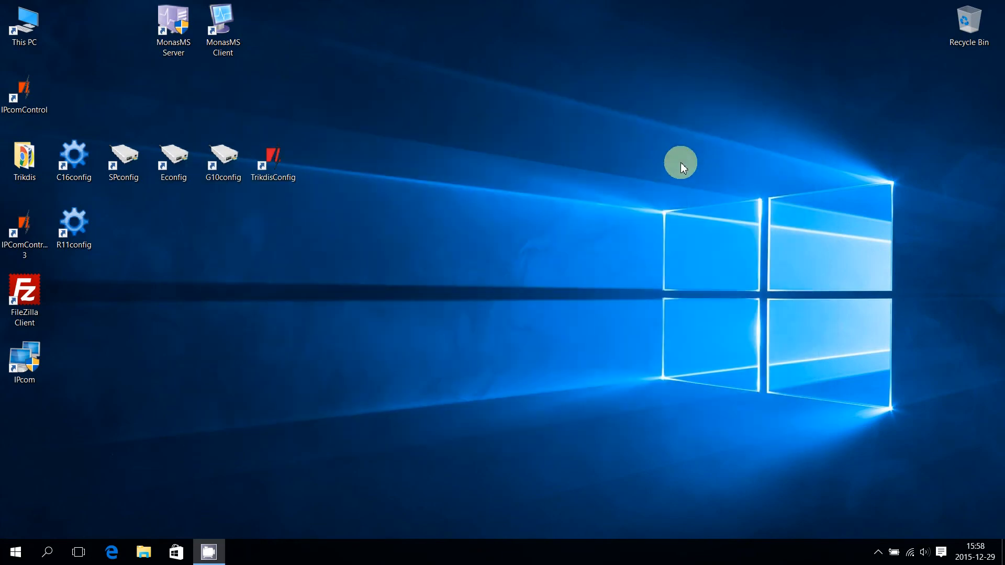